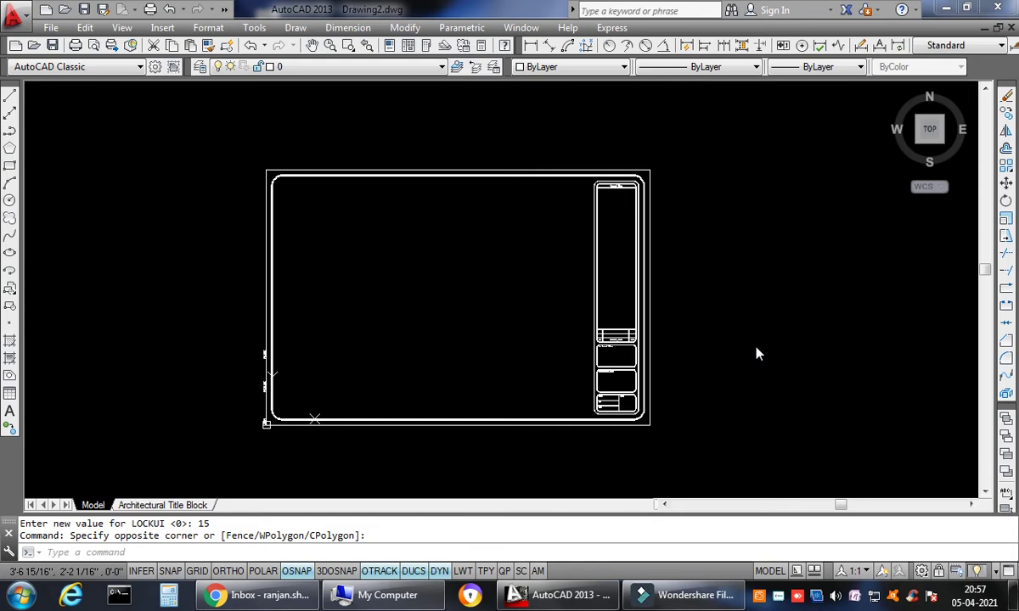
- Zoom and pan around the architectural title-block drawing to inspect it
scroll(671, 271, up, 2)
scroll(693, 277, down, 2)
scroll(689, 276, up, 2)
middle_drag(688, 277, 807, 284)
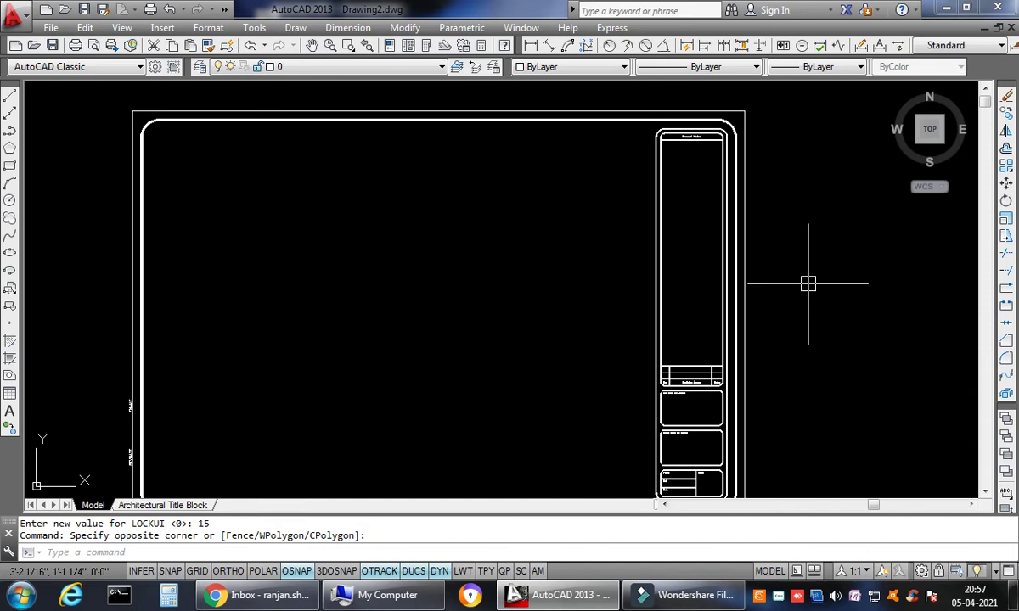
scroll(807, 283, down, 1)
scroll(808, 284, up, 1)
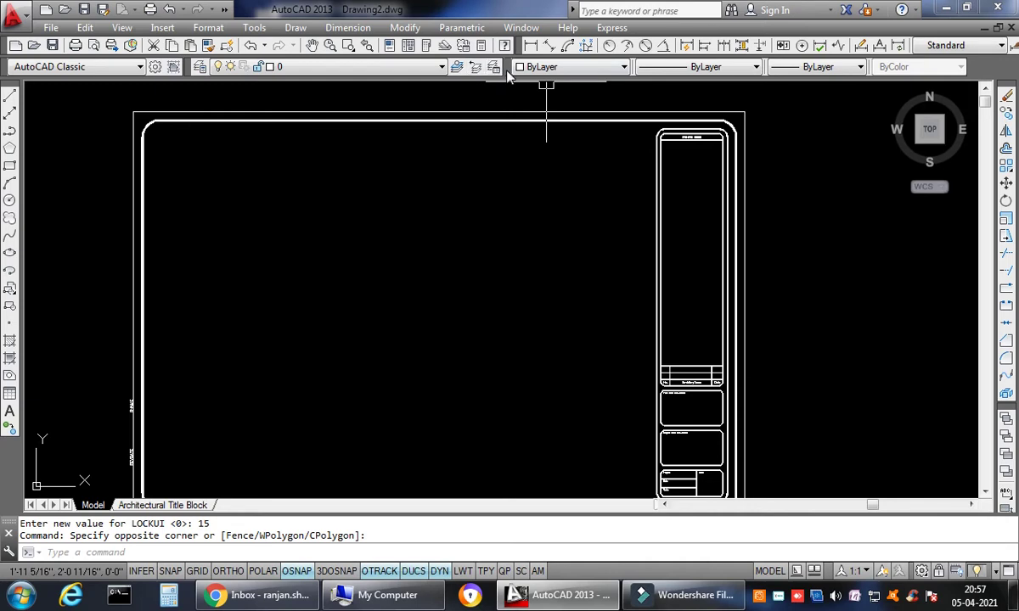
scroll(530, 166, down, 2)
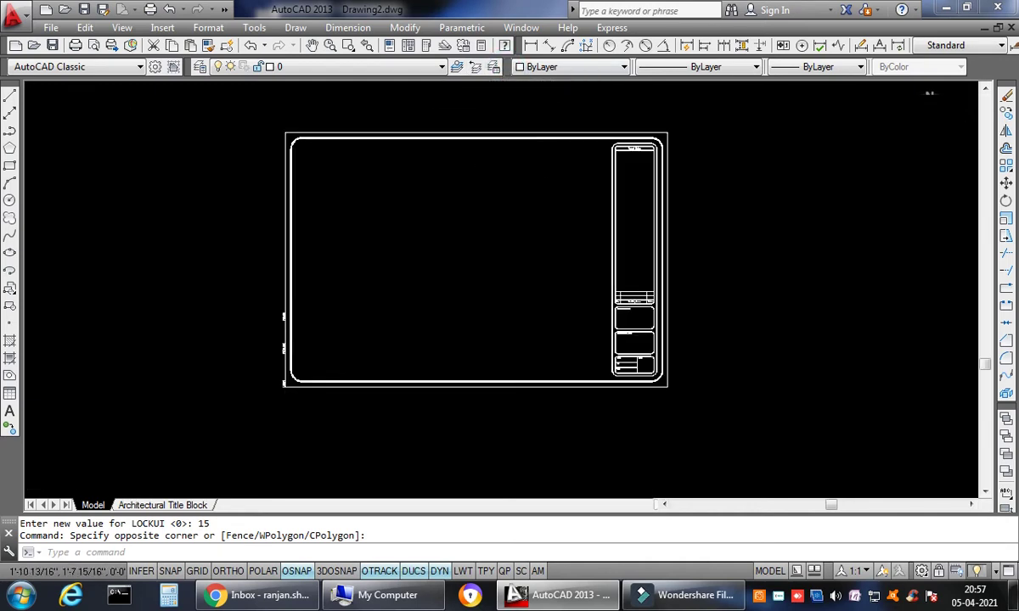
scroll(534, 188, up, 2)
scroll(534, 188, down, 2)
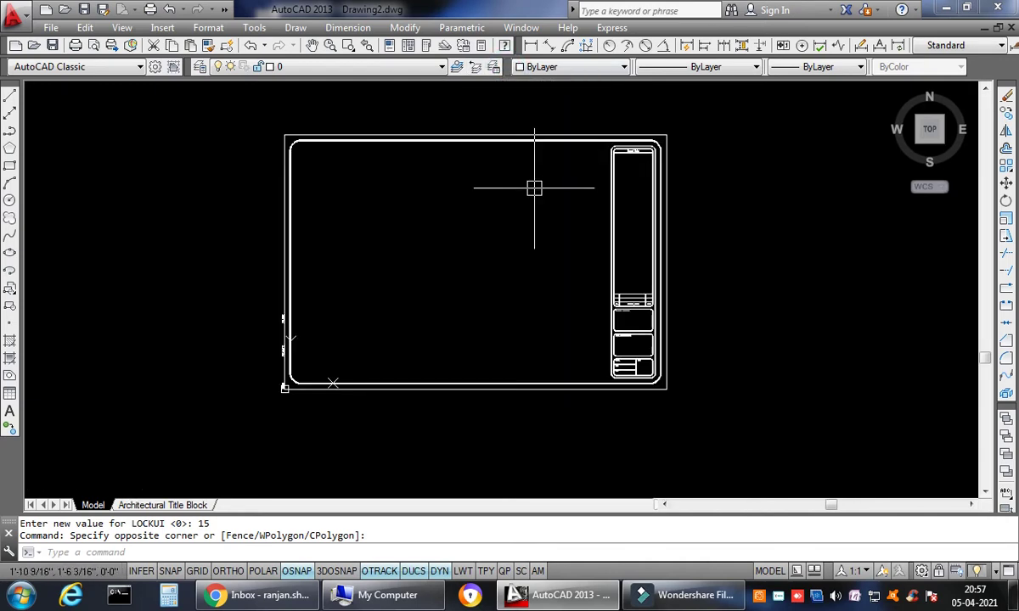
scroll(534, 188, up, 2)
scroll(535, 187, down, 2)
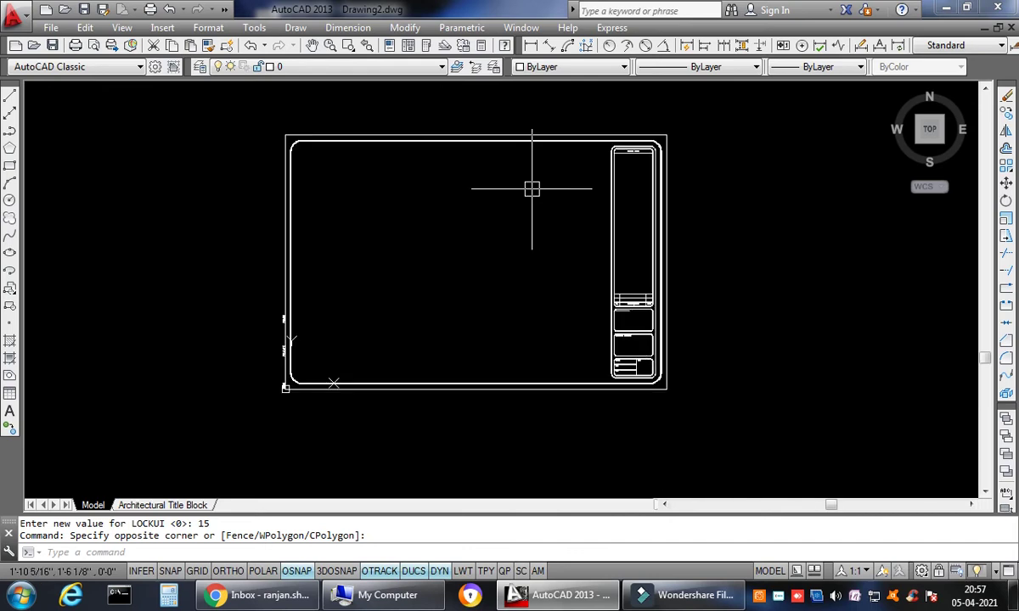
- Set toolbar Lock Location to All > Unlocked (LOCKUI 0) and zoom to extents
right_click(508, 73)
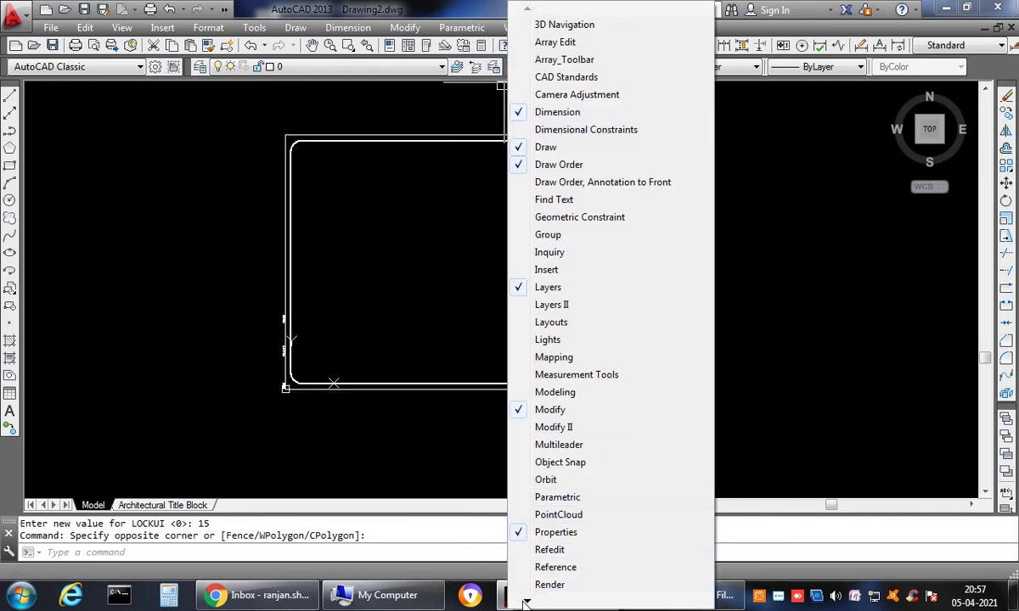
mouse_move(526, 602)
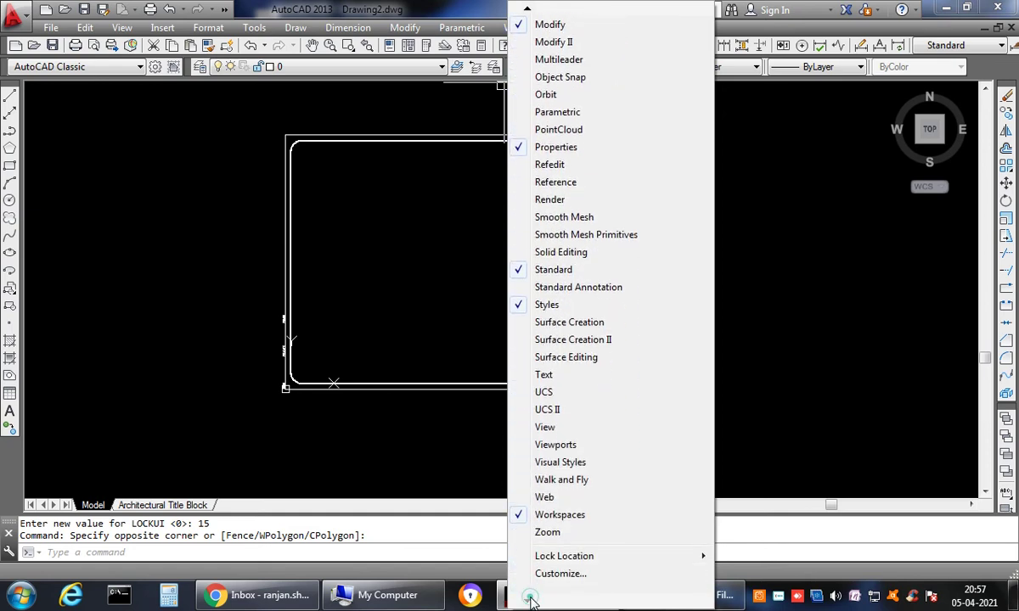
click(637, 554)
mouse_move(832, 556)
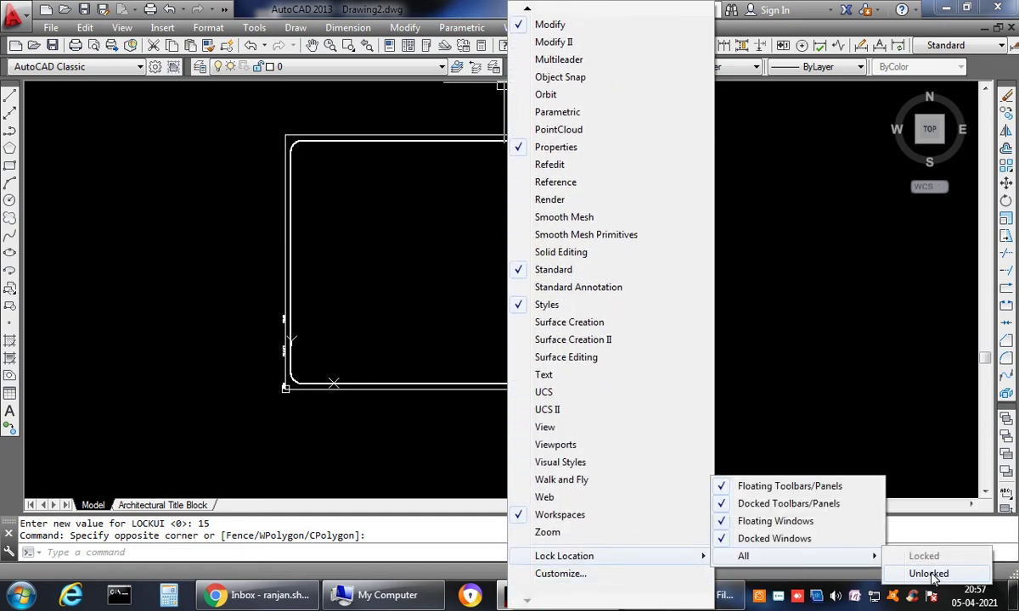
click(928, 574)
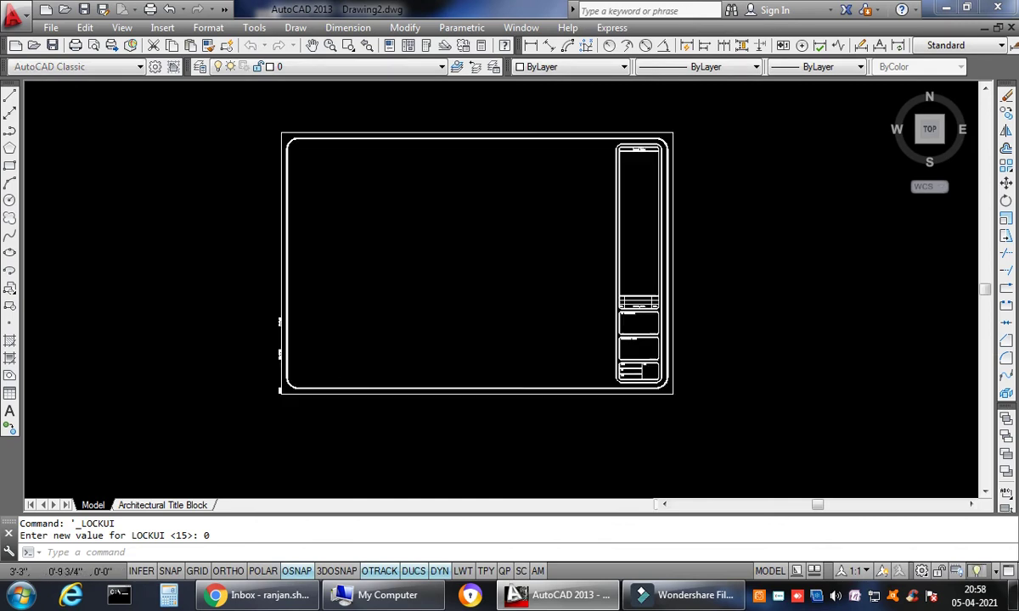
middle_click(170, 170)
middle_click(170, 170)
click(68, 66)
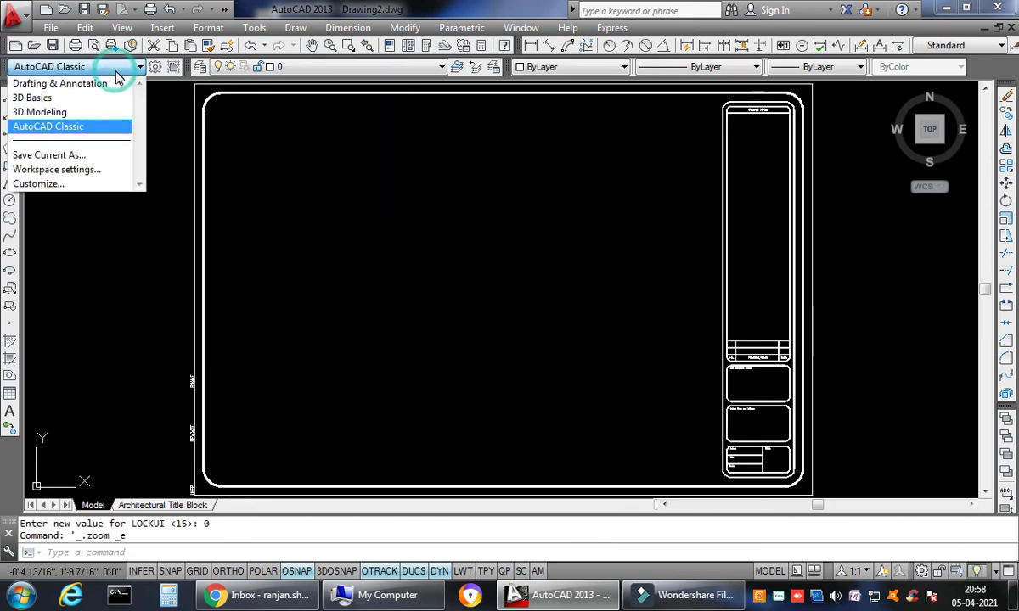
- Apply the AutoCAD Classic workspace and close the Tool Palettes window it brings up
click(72, 127)
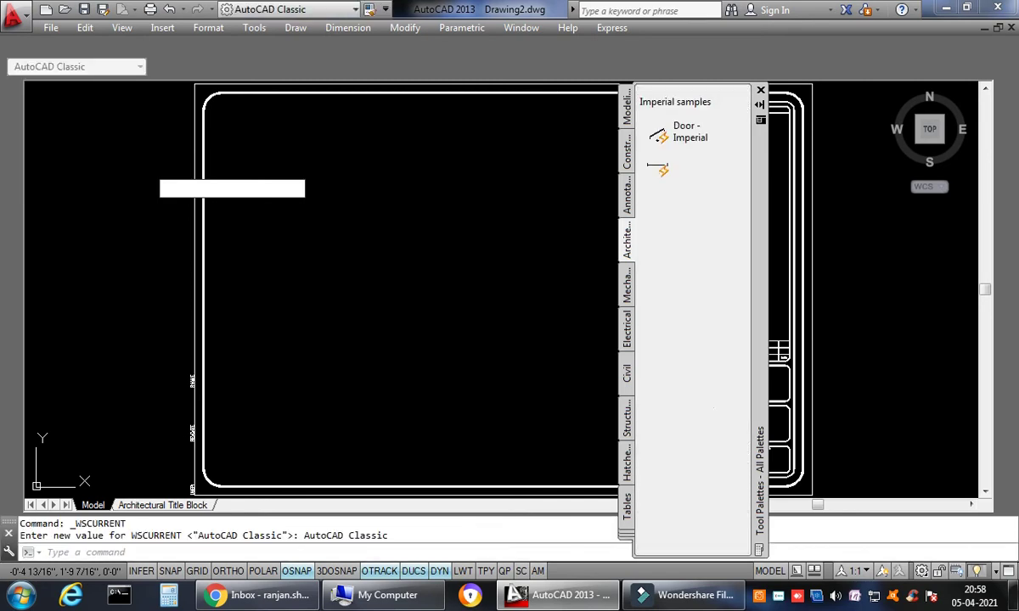
click(760, 91)
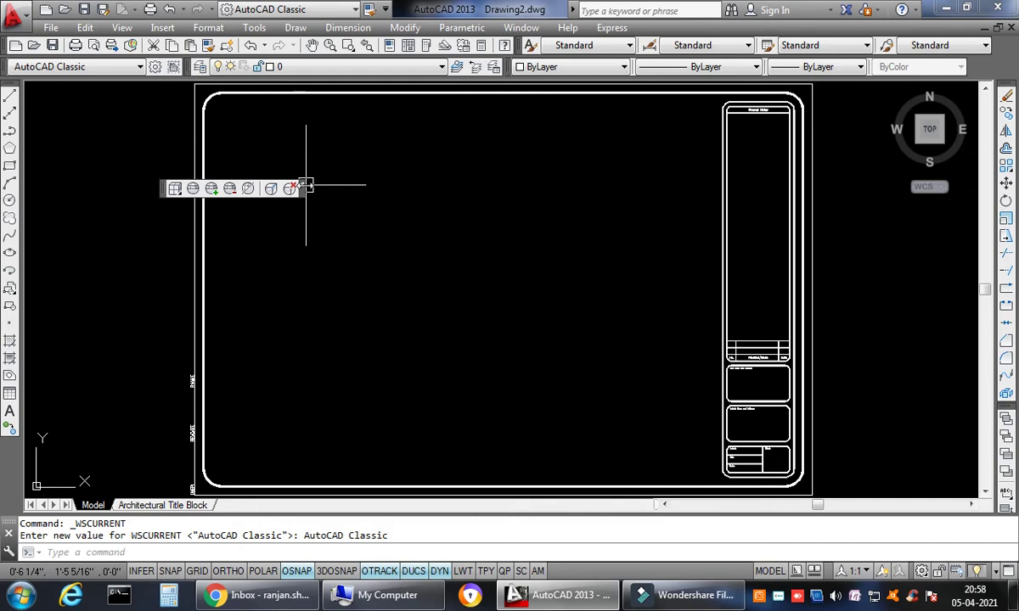
- Move the Orbit toolbar aside, dock Layers right, then left, finally in the top rows
mouse_move(306, 188)
mouse_down()
mouse_move(179, 77)
mouse_move(221, 209)
mouse_move(299, 198)
mouse_up()
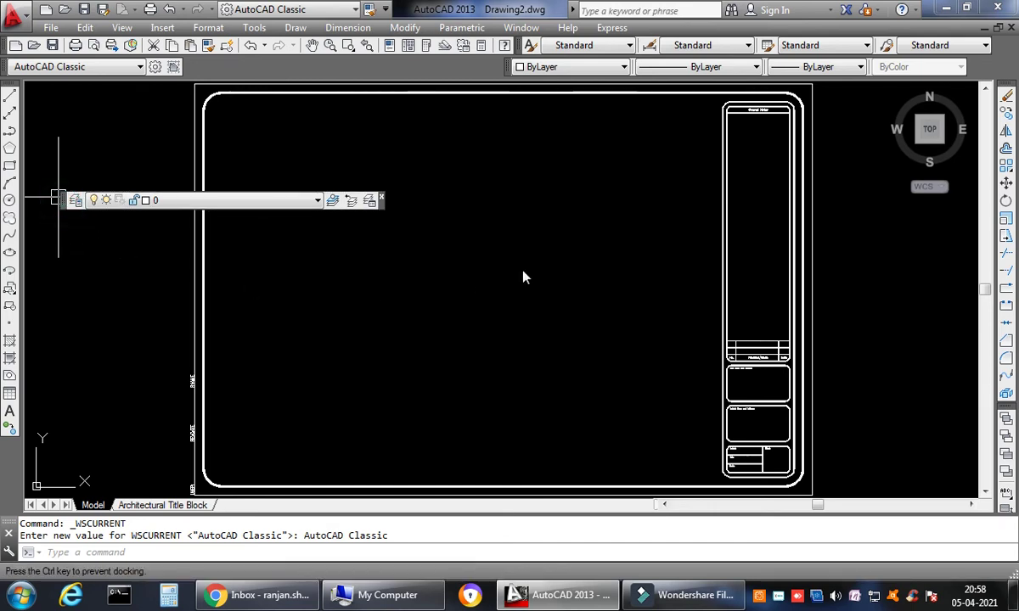
mouse_move(715, 289)
mouse_down()
mouse_move(735, 253)
mouse_move(987, 219)
mouse_move(1000, 201)
mouse_up()
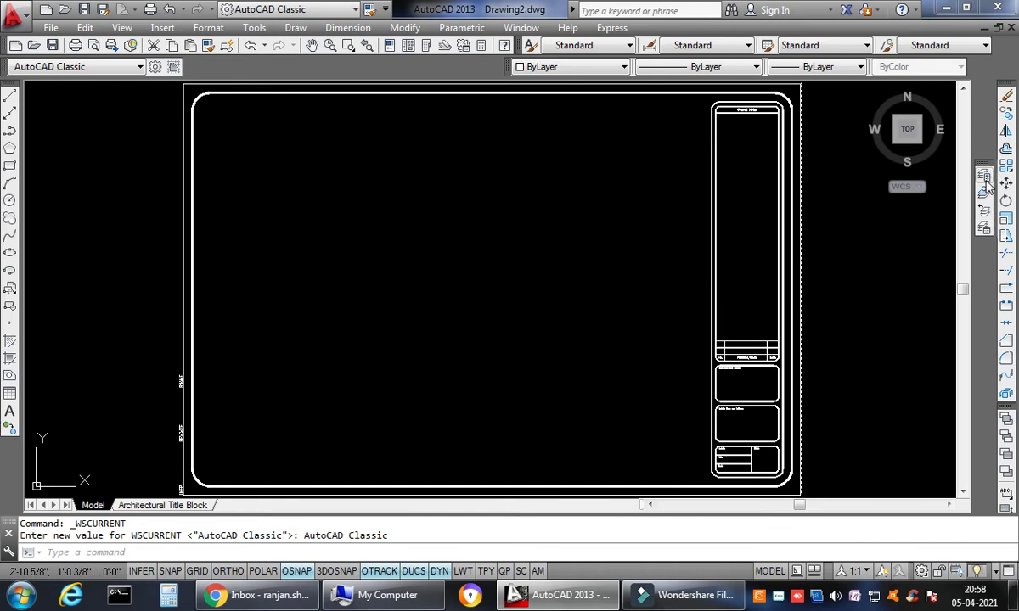
mouse_move(983, 172)
mouse_down()
mouse_move(567, 198)
mouse_move(473, 263)
mouse_move(515, 265)
mouse_up()
mouse_move(446, 217)
mouse_down()
mouse_move(244, 257)
mouse_move(38, 253)
mouse_move(26, 280)
mouse_up()
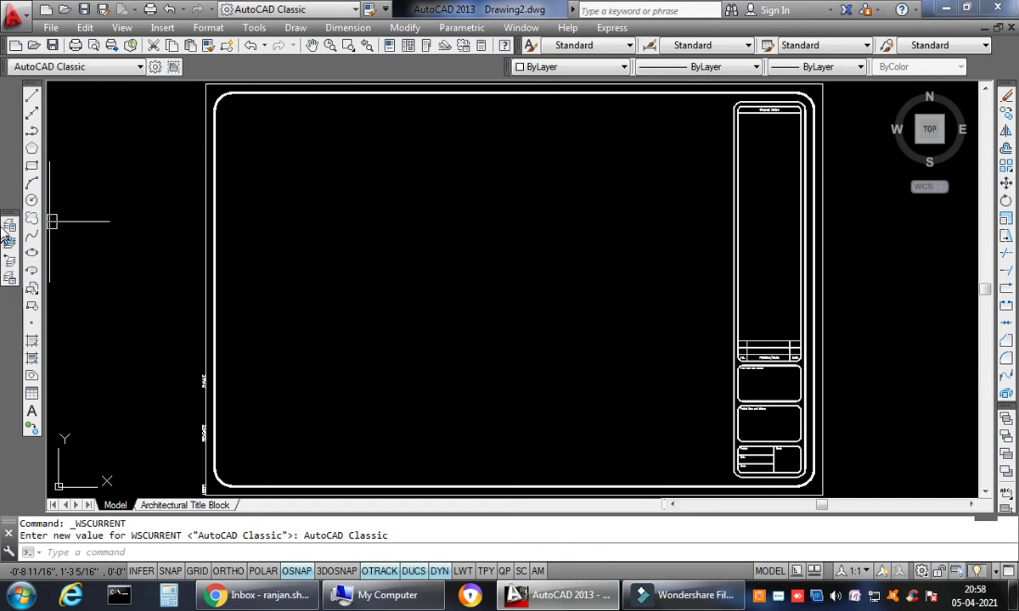
mouse_move(10, 214)
mouse_down()
mouse_move(109, 213)
mouse_move(248, 192)
mouse_up()
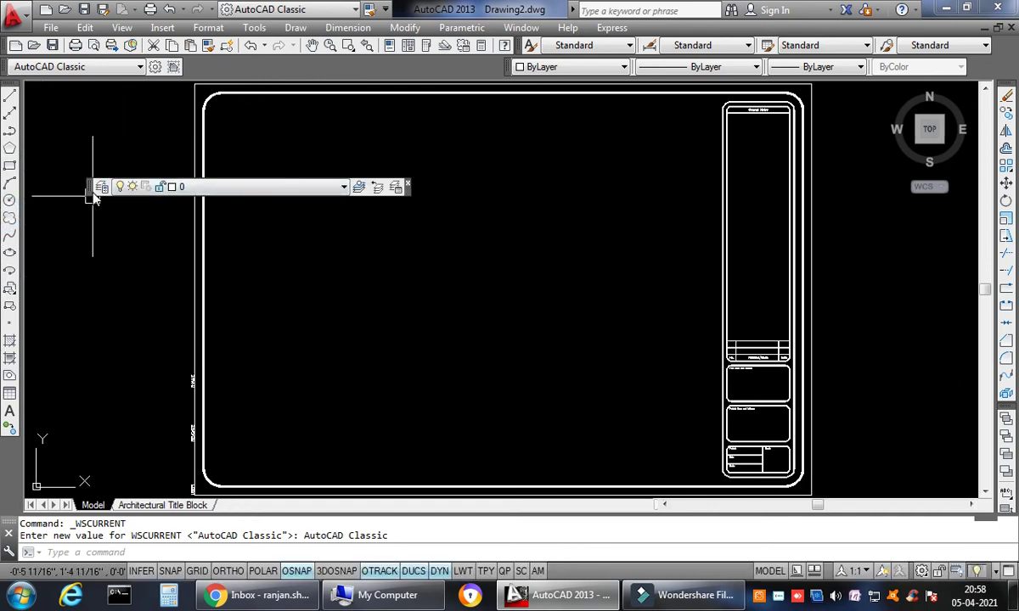
mouse_move(92, 195)
mouse_down()
mouse_move(87, 189)
mouse_move(232, 64)
mouse_move(223, 59)
mouse_move(244, 66)
mouse_move(229, 57)
mouse_up()
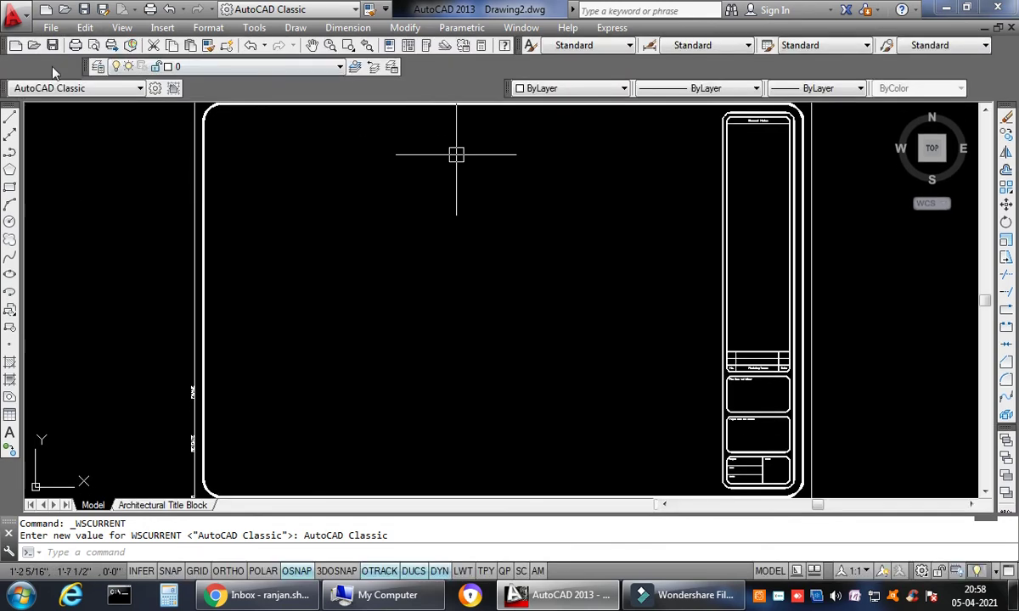
mouse_move(89, 66)
mouse_down()
mouse_move(205, 80)
mouse_move(219, 68)
mouse_up()
scroll(548, 182, down, 2)
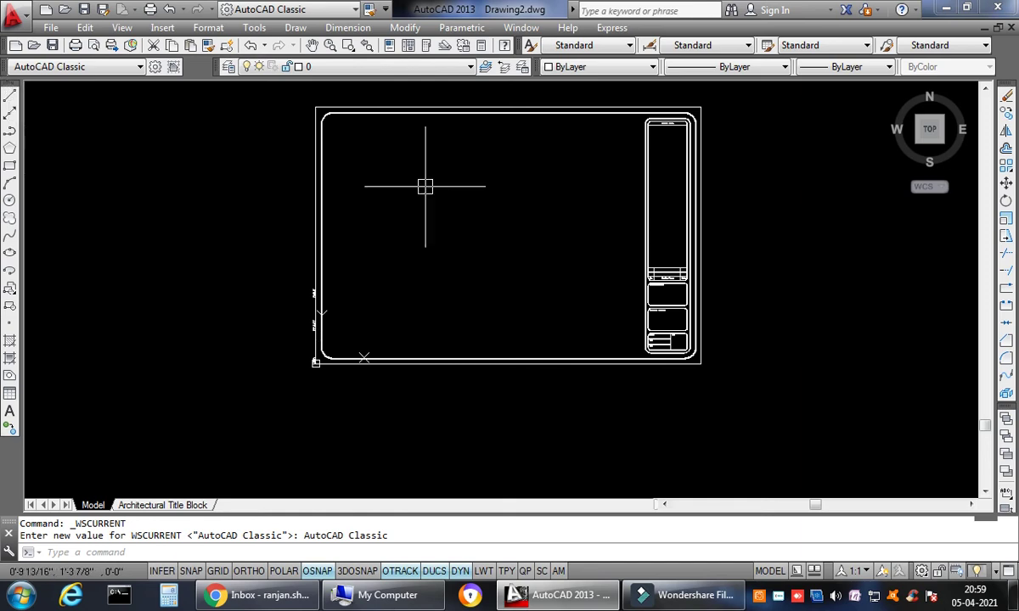
- Float the Draw toolbar over the canvas, then dock it back on the left edge
middle_drag(576, 267, 578, 292)
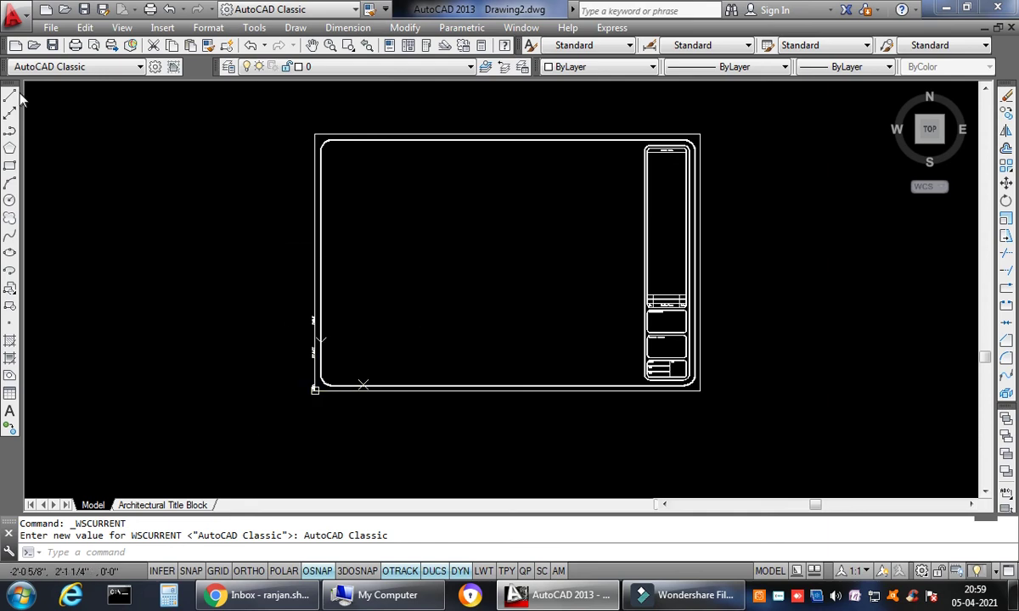
mouse_move(15, 89)
mouse_down()
mouse_move(269, 216)
mouse_move(296, 216)
mouse_up()
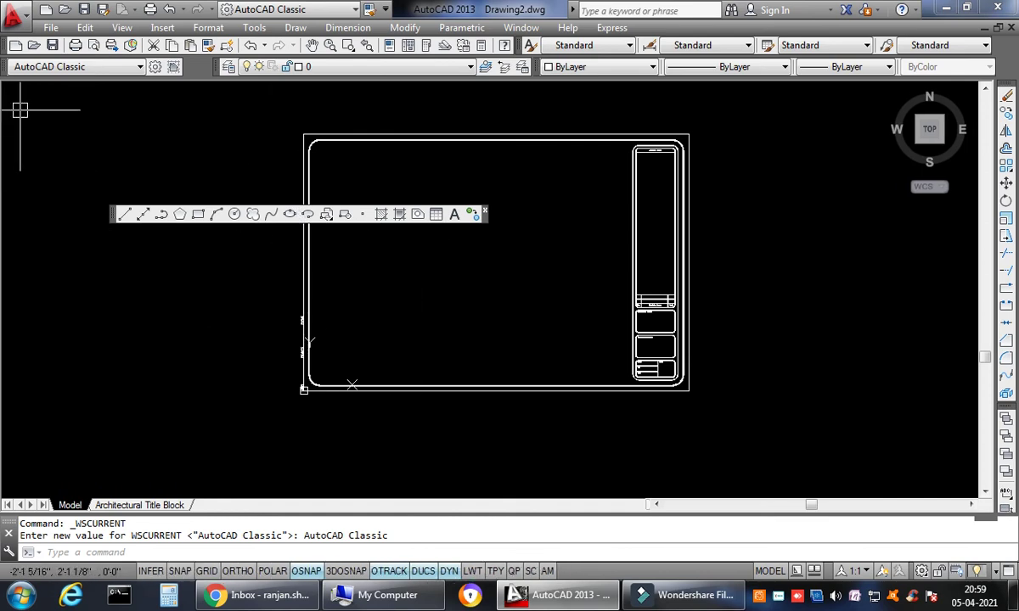
mouse_move(116, 223)
mouse_down()
mouse_move(13, 223)
mouse_move(3, 309)
mouse_up()
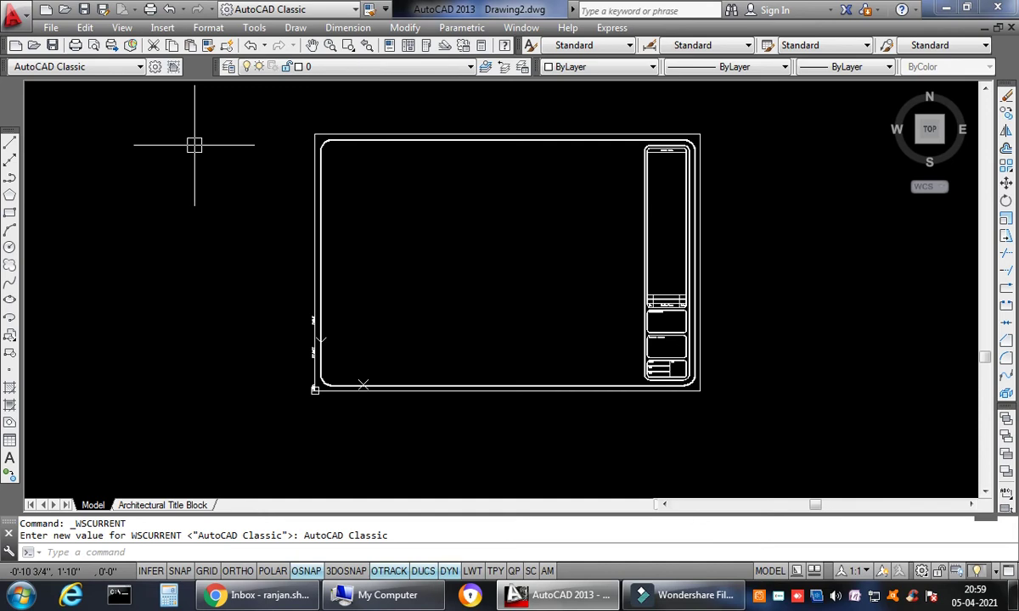
scroll(675, 348, down, 3)
scroll(731, 329, up, 2)
scroll(735, 329, up, 2)
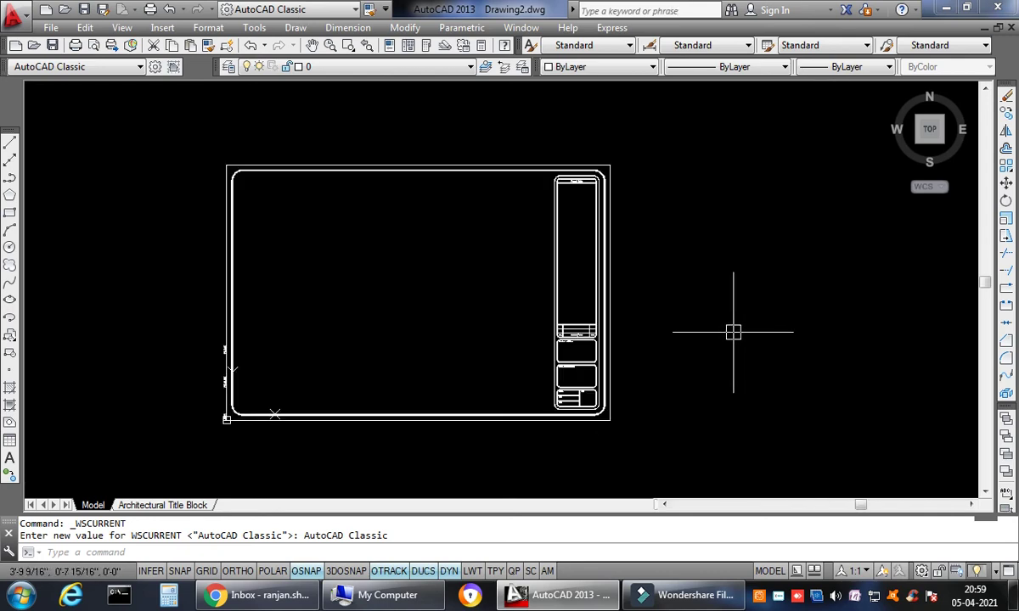
- Set toolbar Lock Location to All > Locked, fixing every toolbar and window
right_click(1005, 70)
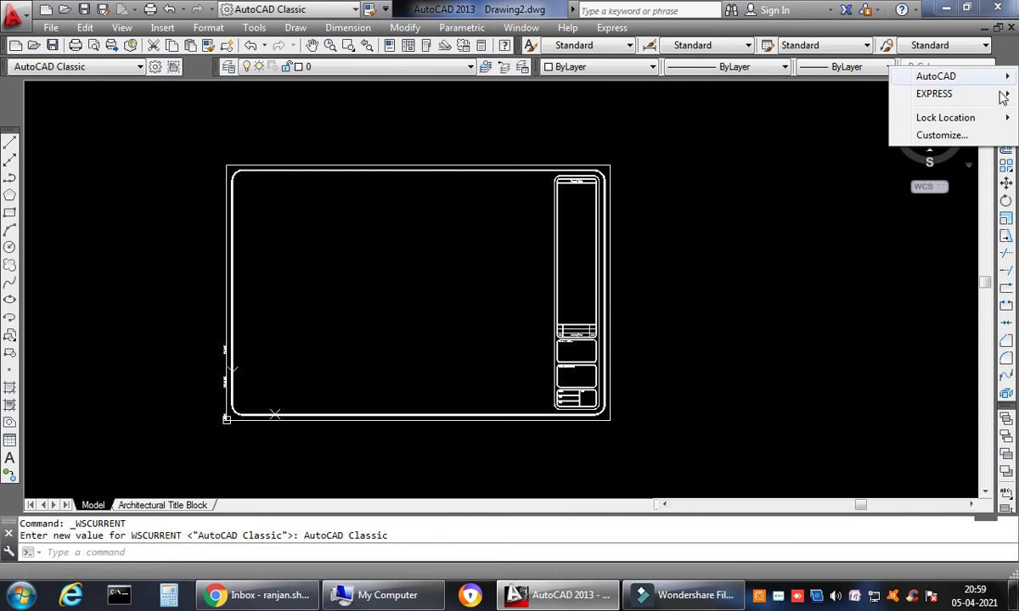
mouse_move(990, 121)
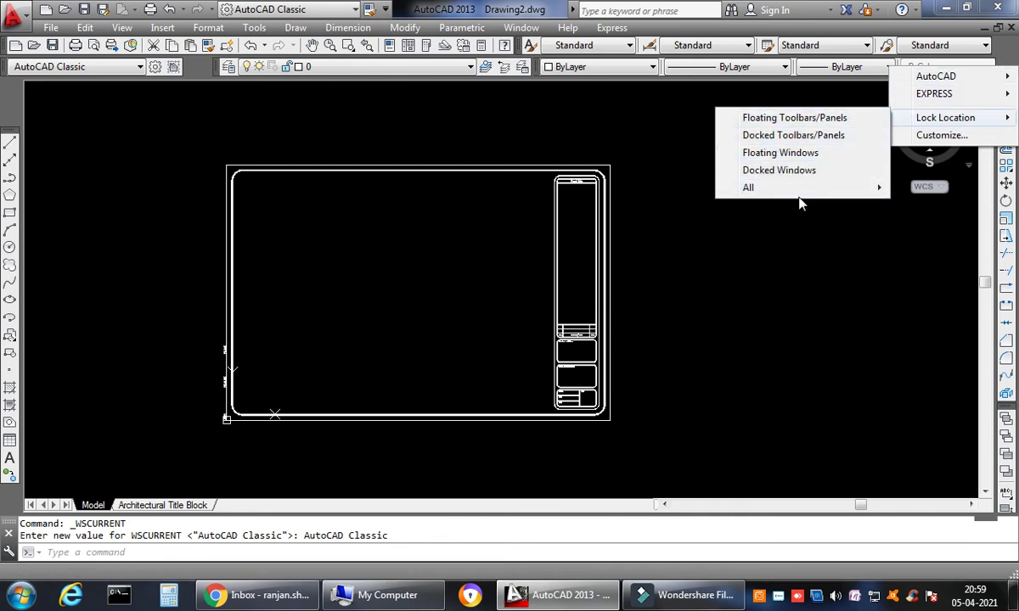
mouse_move(802, 188)
click(925, 188)
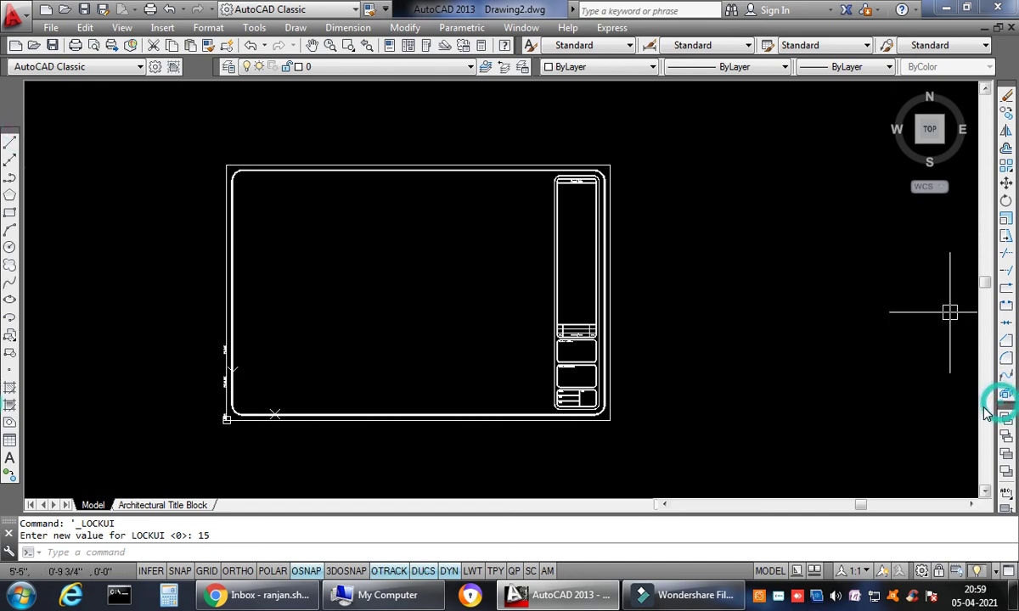
- Draw a square rectangle to the left of the title-block border
scroll(467, 170, up, 3)
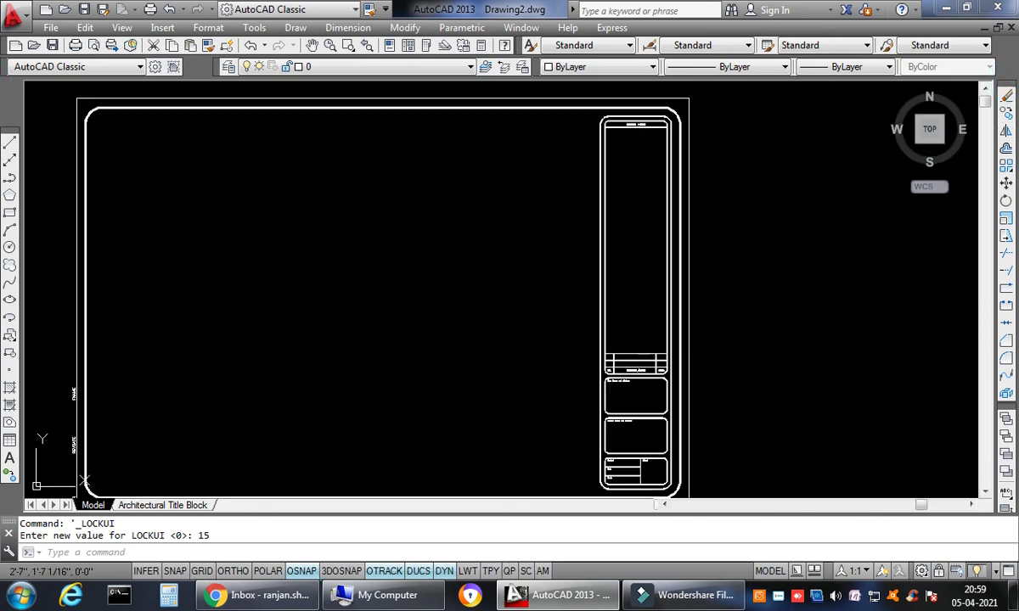
scroll(679, 203, down, 5)
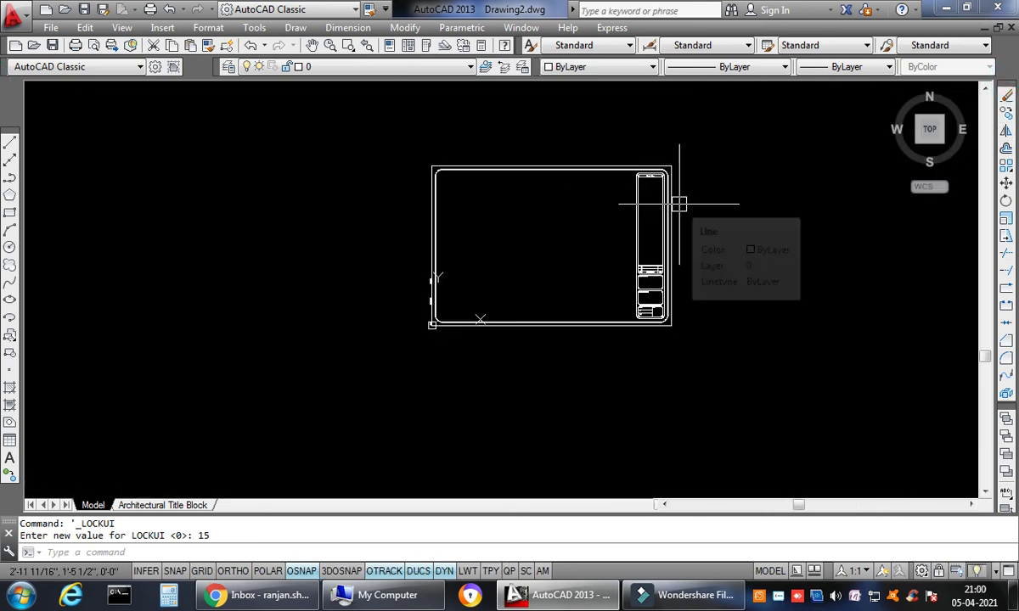
scroll(255, 170, up, 5)
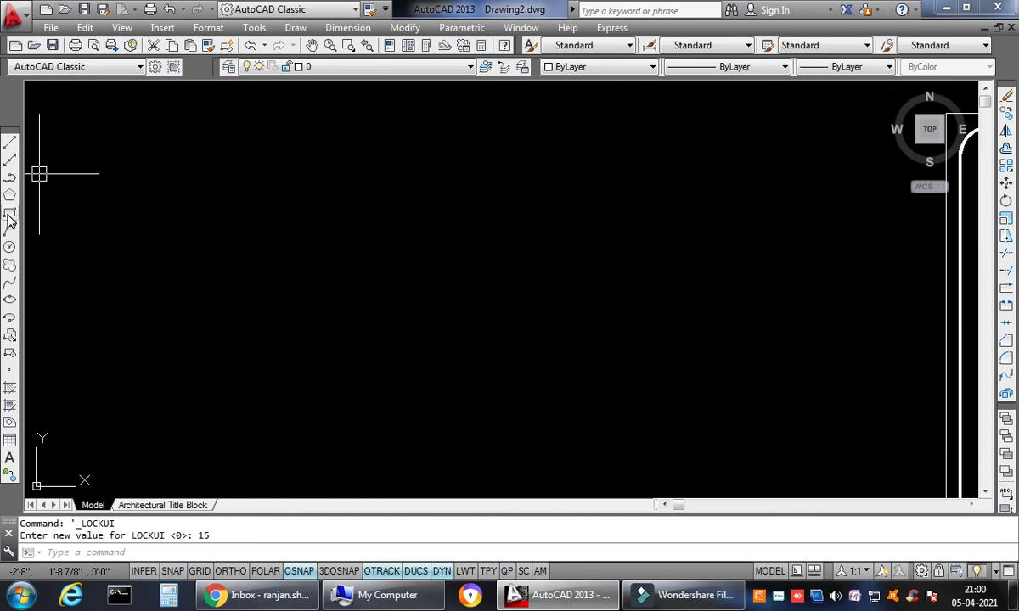
click(9, 213)
click(260, 195)
click(380, 310)
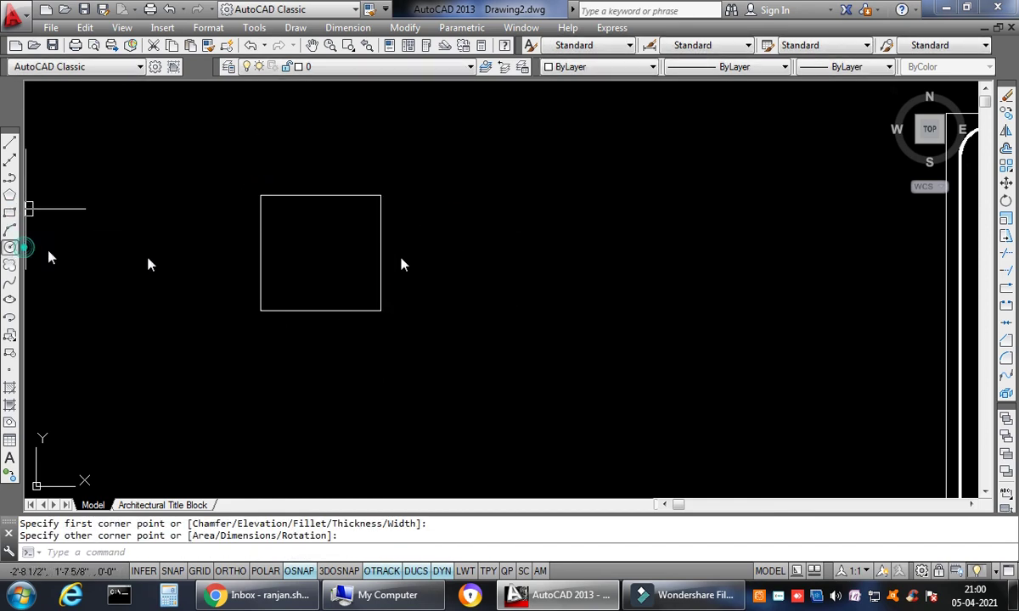
- Add a circle to the right of the rectangle and recentre the title block in view
click(474, 252)
click(493, 319)
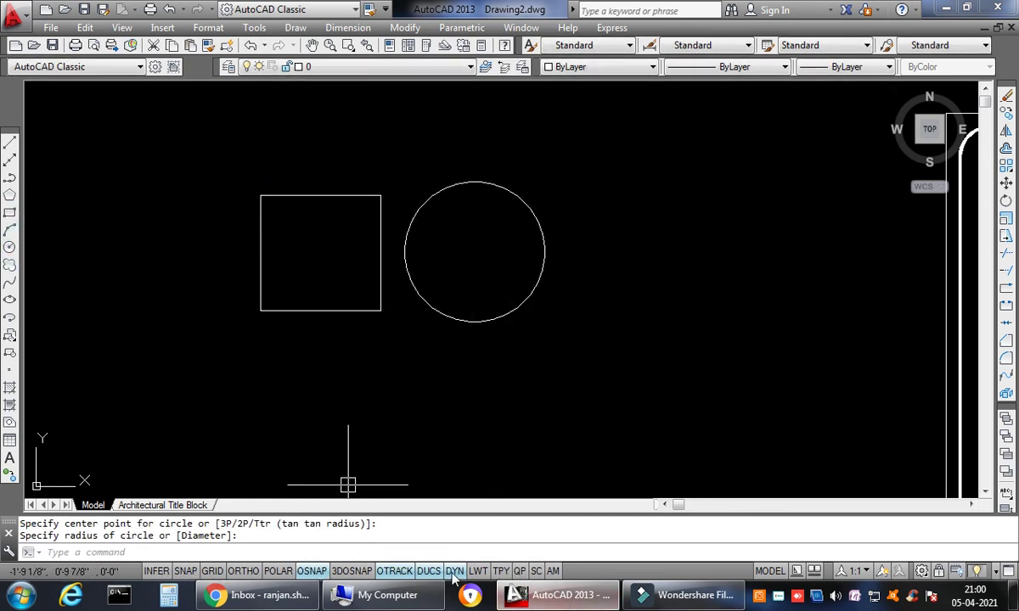
scroll(580, 251, down, 6)
scroll(700, 264, up, 2)
middle_drag(701, 264, 361, 254)
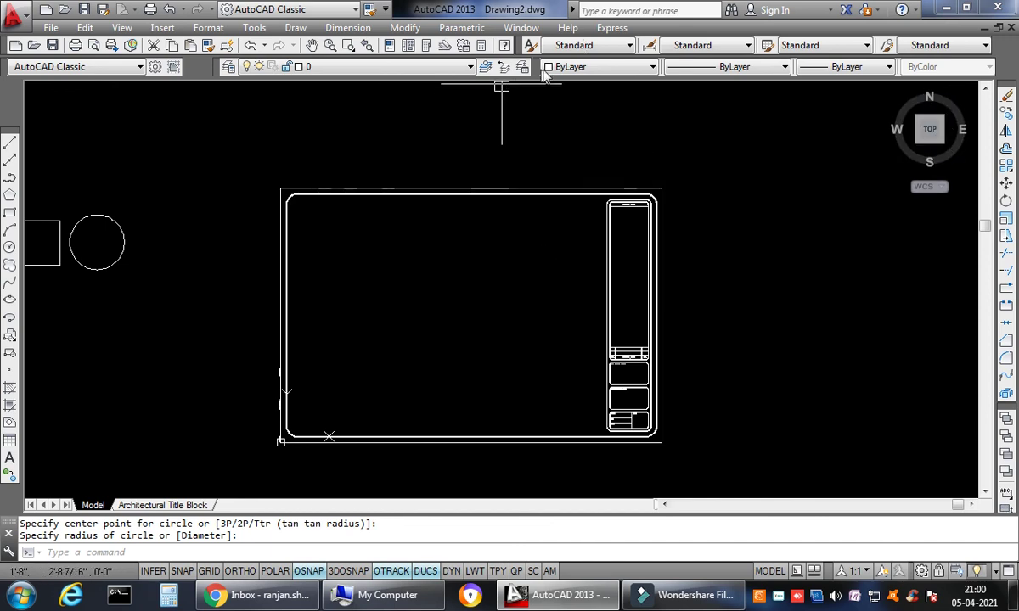
- Unlock all toolbars (LOCKUI 0), then float the Properties toolbar and dock it back
right_click(201, 69)
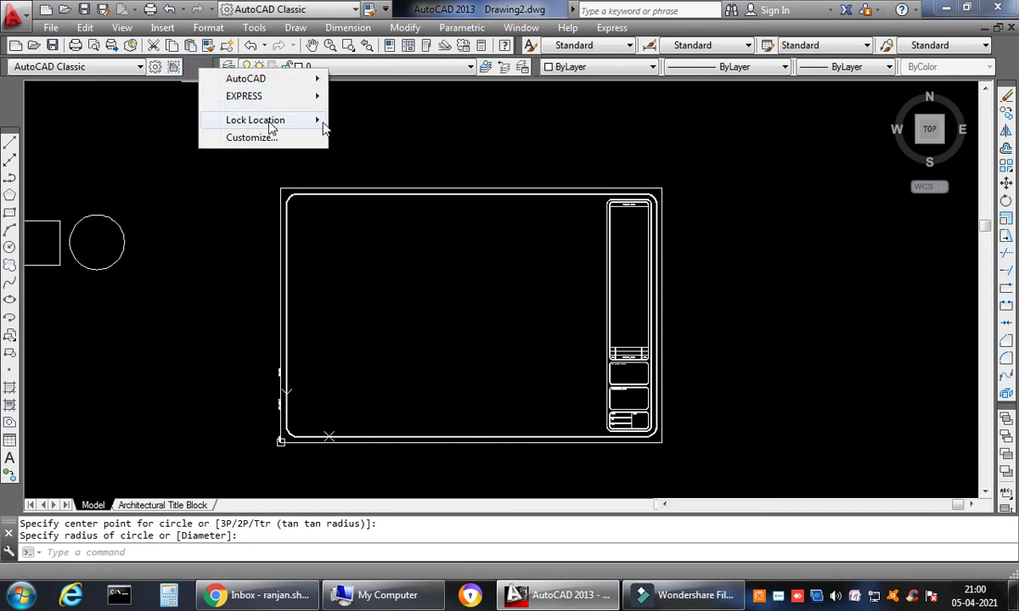
click(530, 130)
click(593, 143)
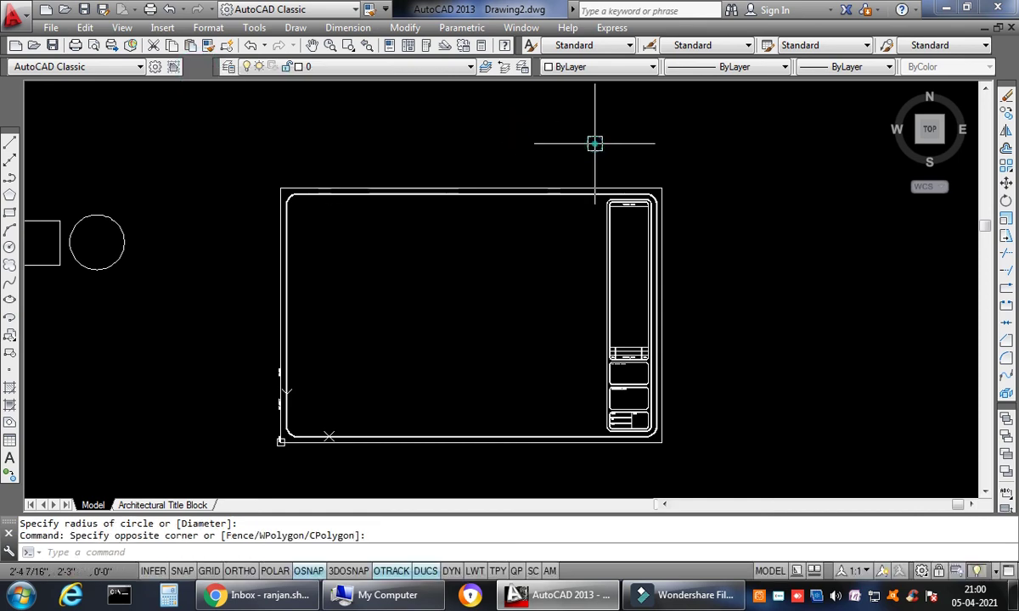
right_click(1009, 70)
mouse_move(966, 116)
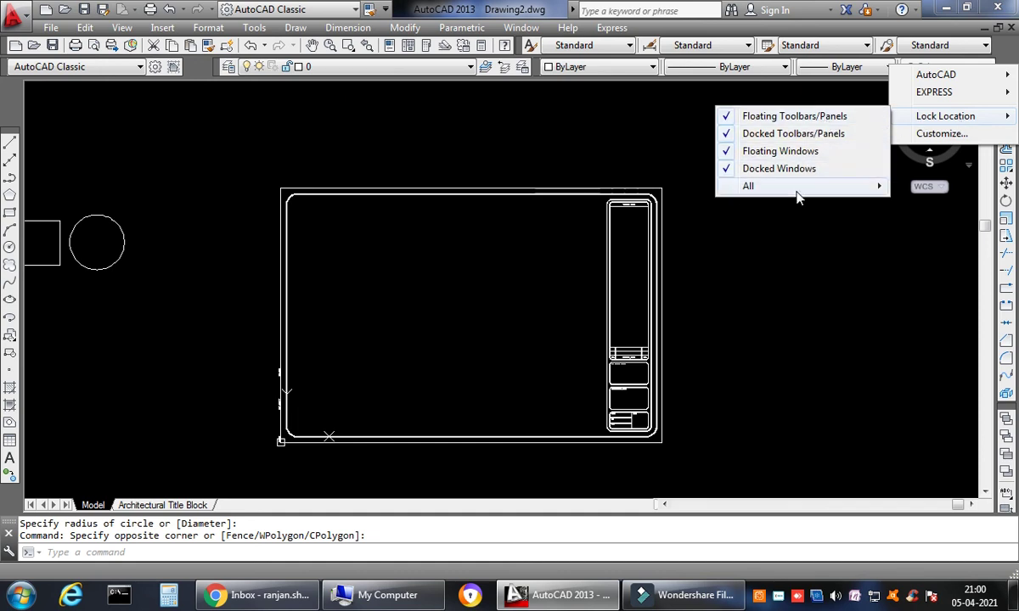
mouse_move(798, 195)
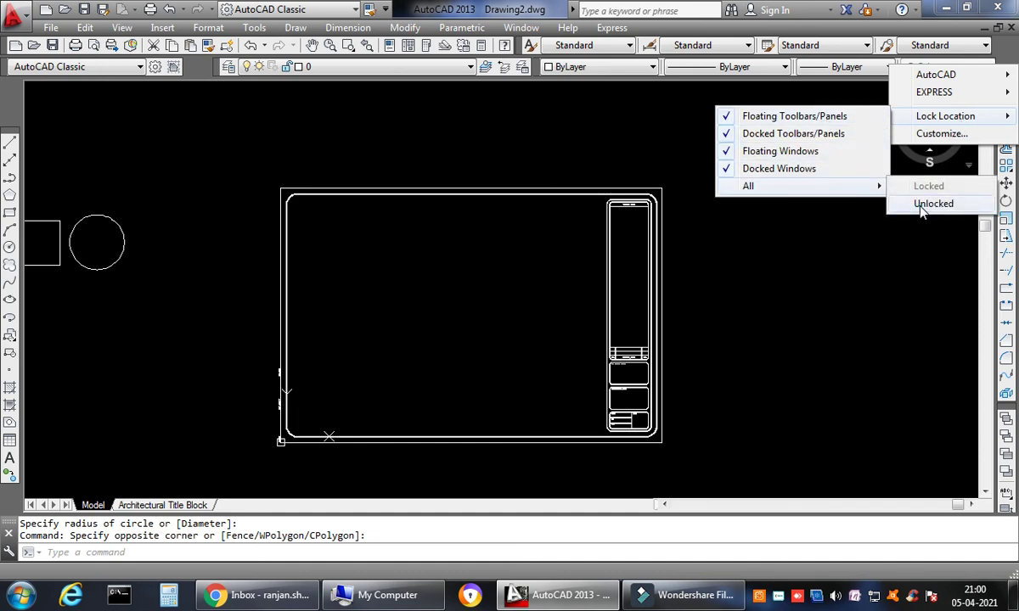
click(925, 204)
drag(537, 68, 539, 123)
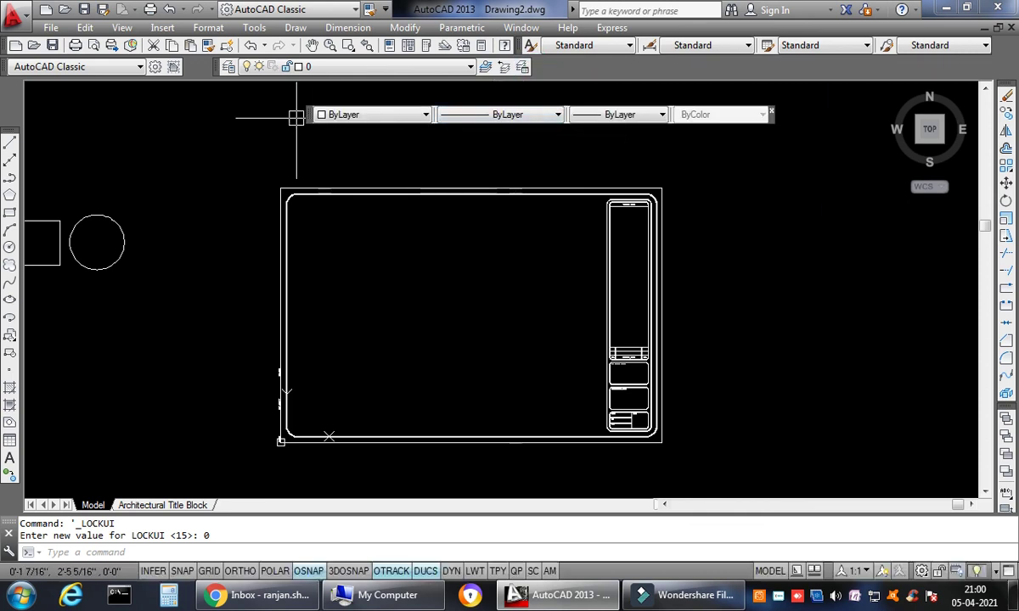
drag(308, 116, 580, 71)
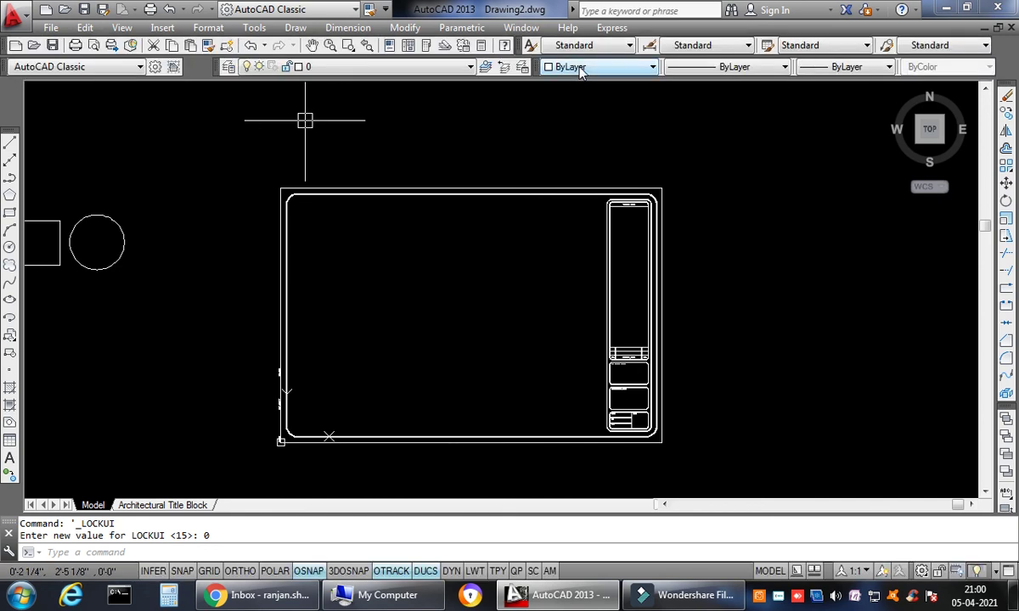